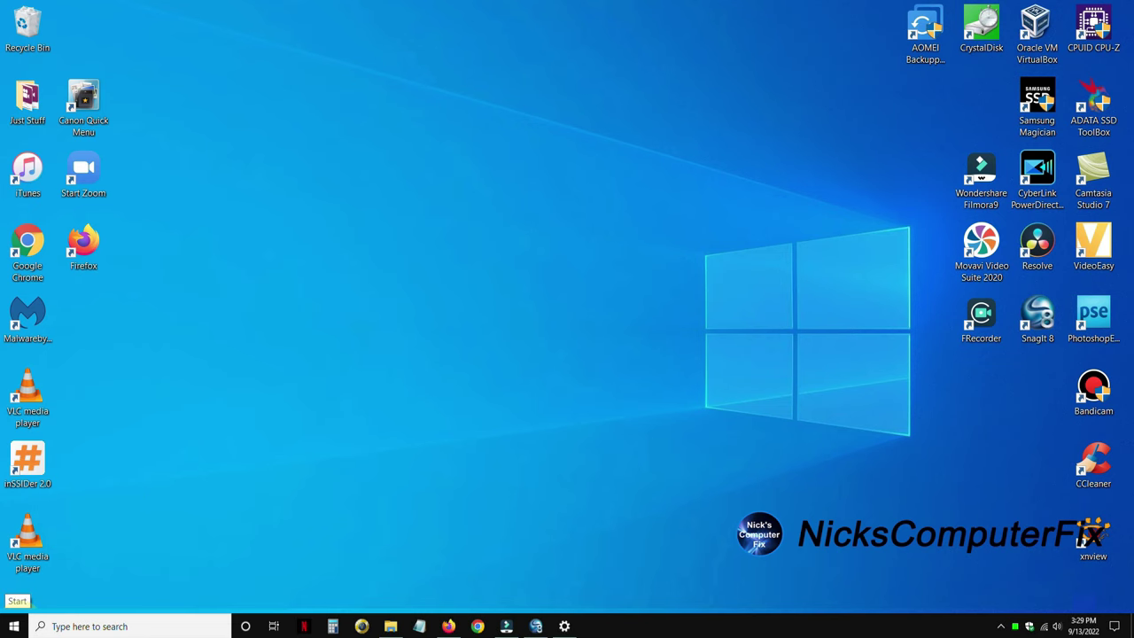
Scroll the Start menu app list to C and expand the Canon Utilities folder
left_click(15, 626)
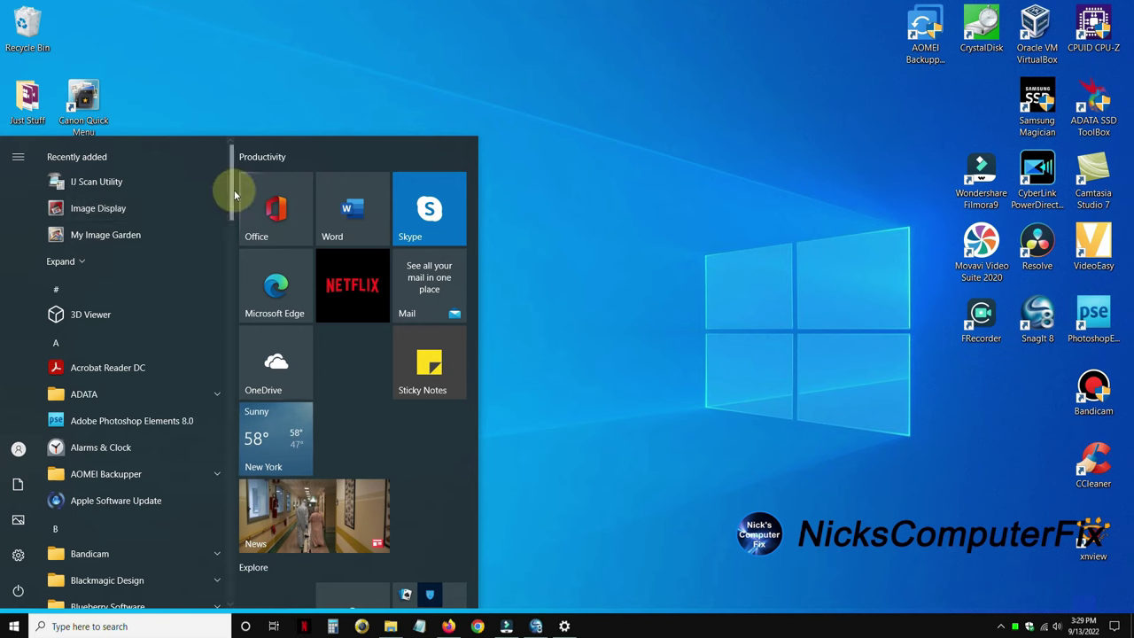
left_click_drag(232, 190, 237, 267)
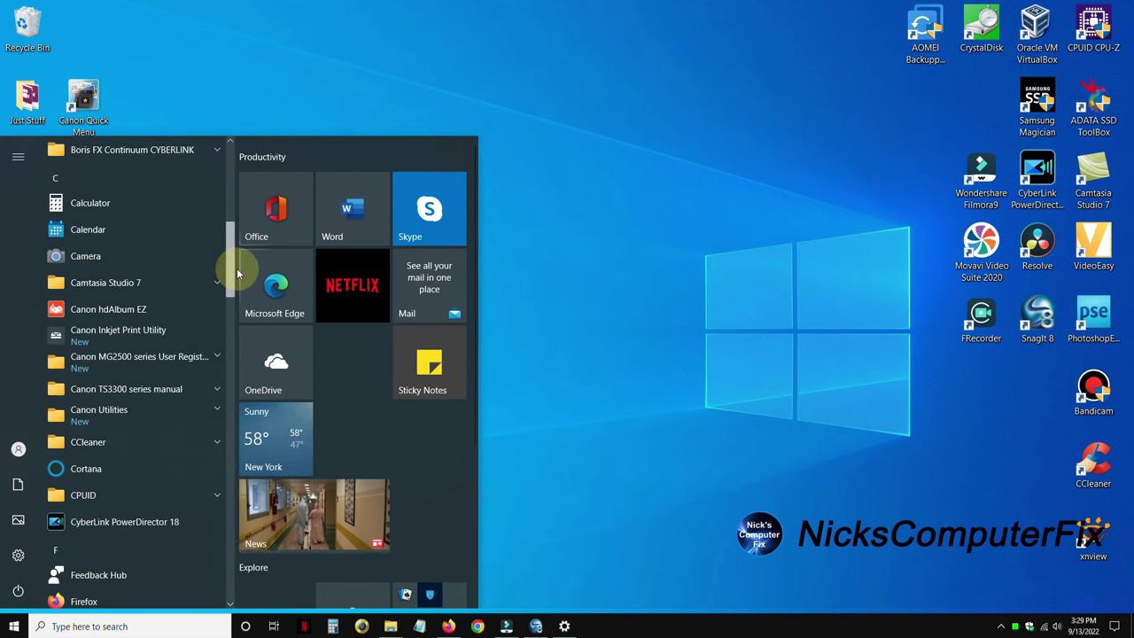
scroll(237, 268, "down", 1)
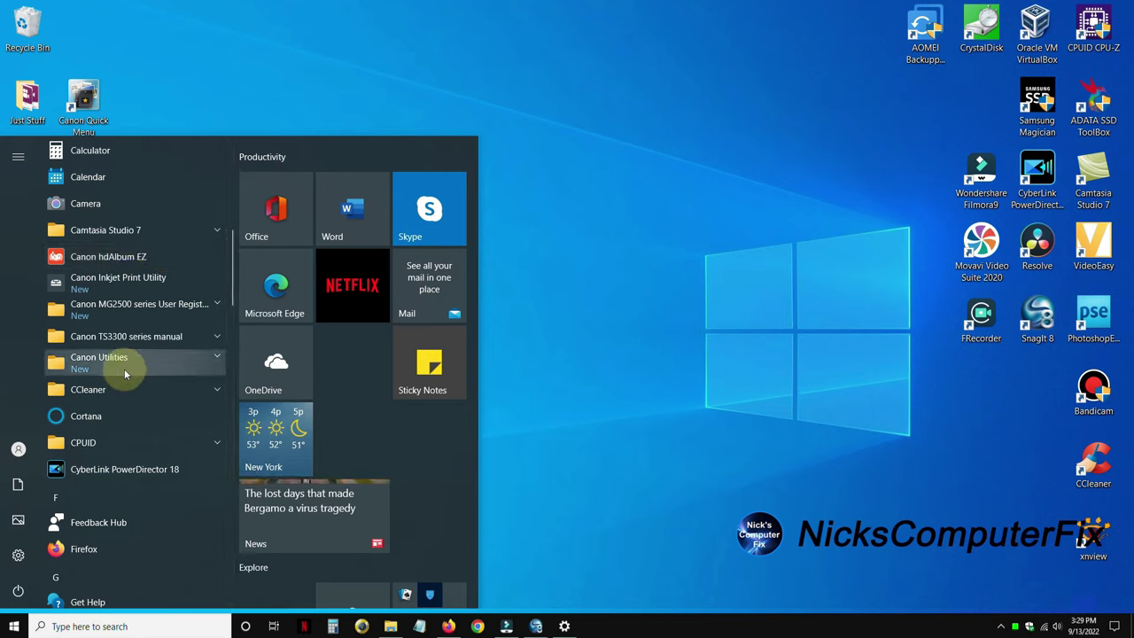
left_click(221, 357)
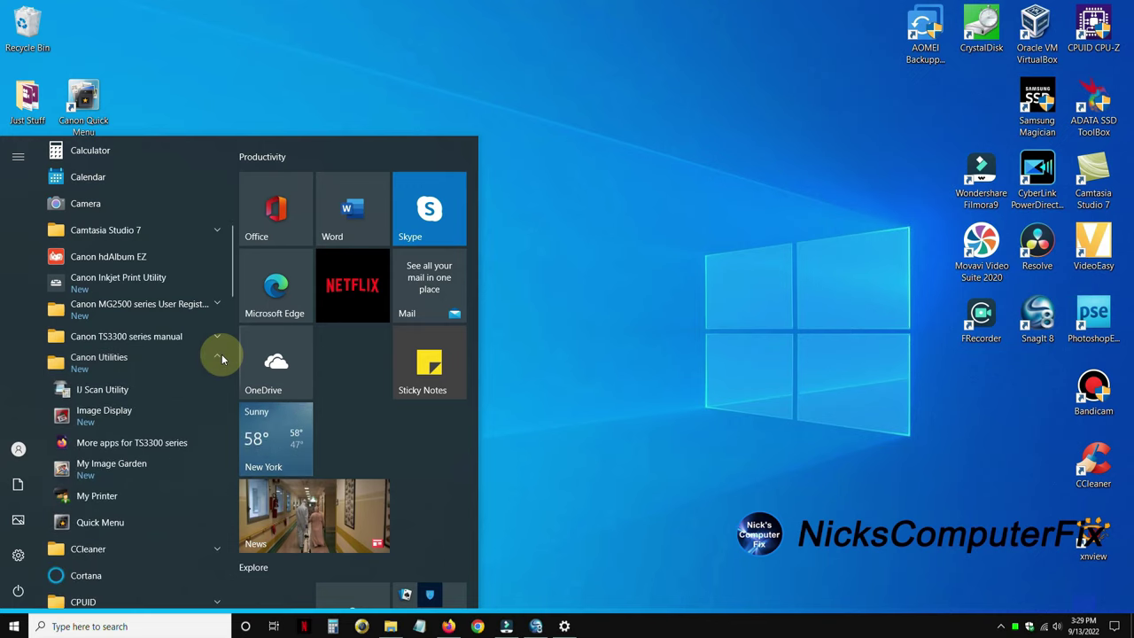
Launch IJ Scan Utility and scan the test page as a Document
left_click(121, 393)
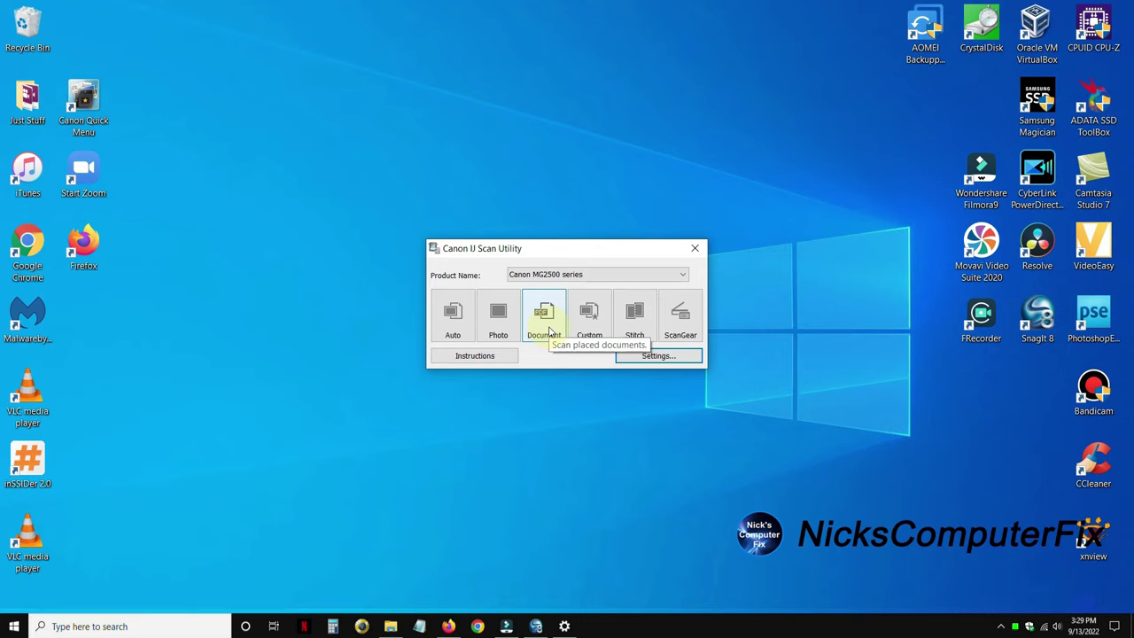
left_click(548, 329)
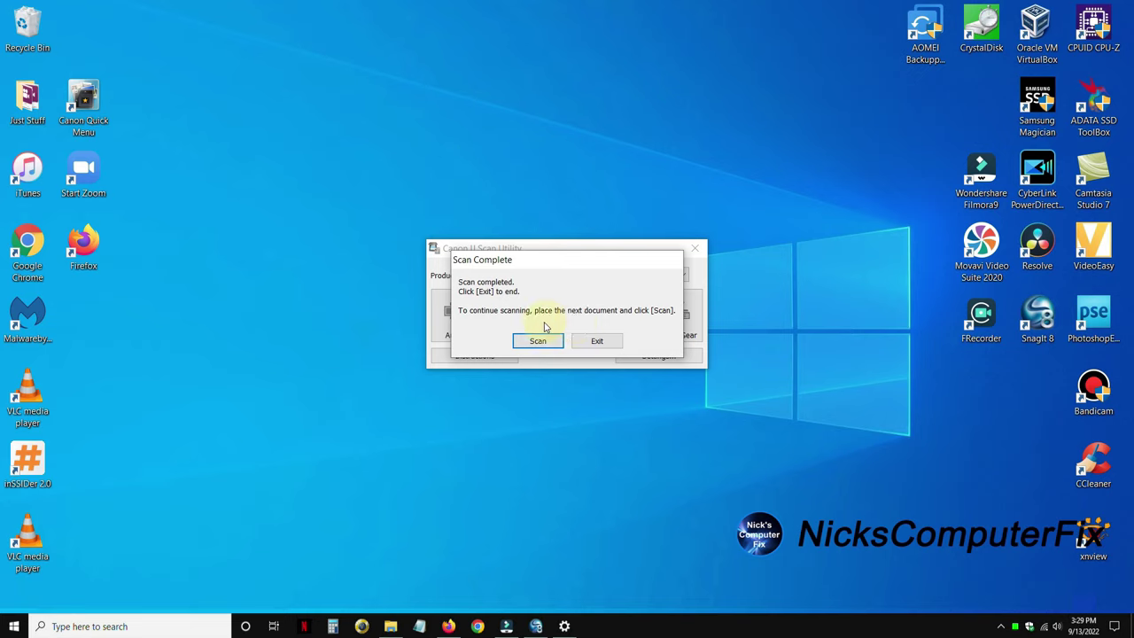
Exit the scanner, open the scans in My Image Garden, and select IMG_20201129_0002.pdf
left_click(592, 342)
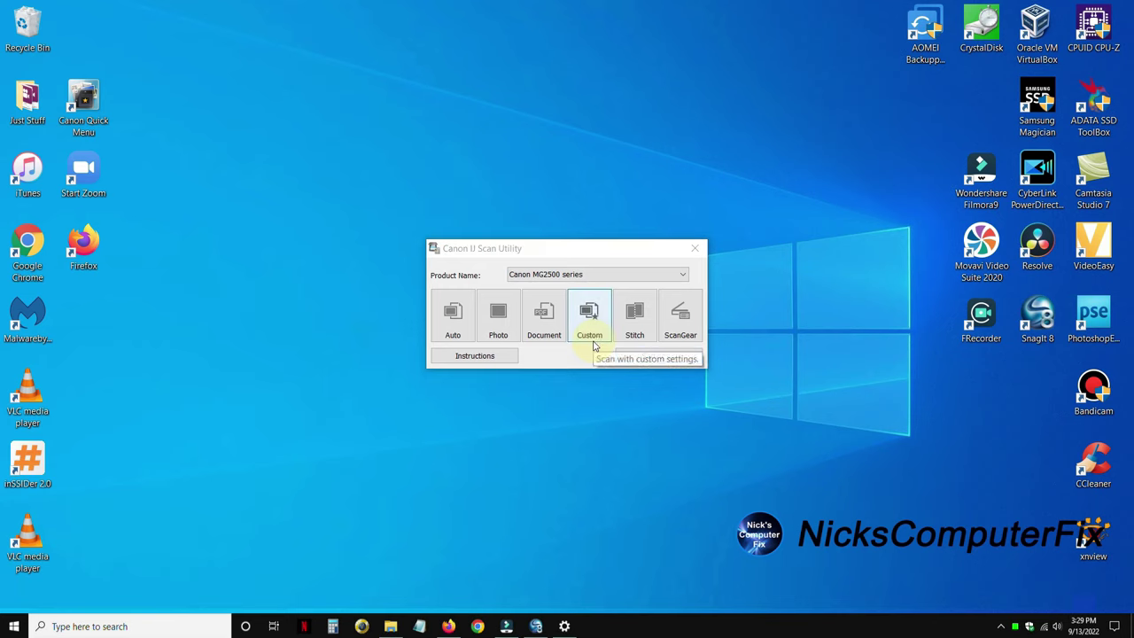
left_click(632, 311)
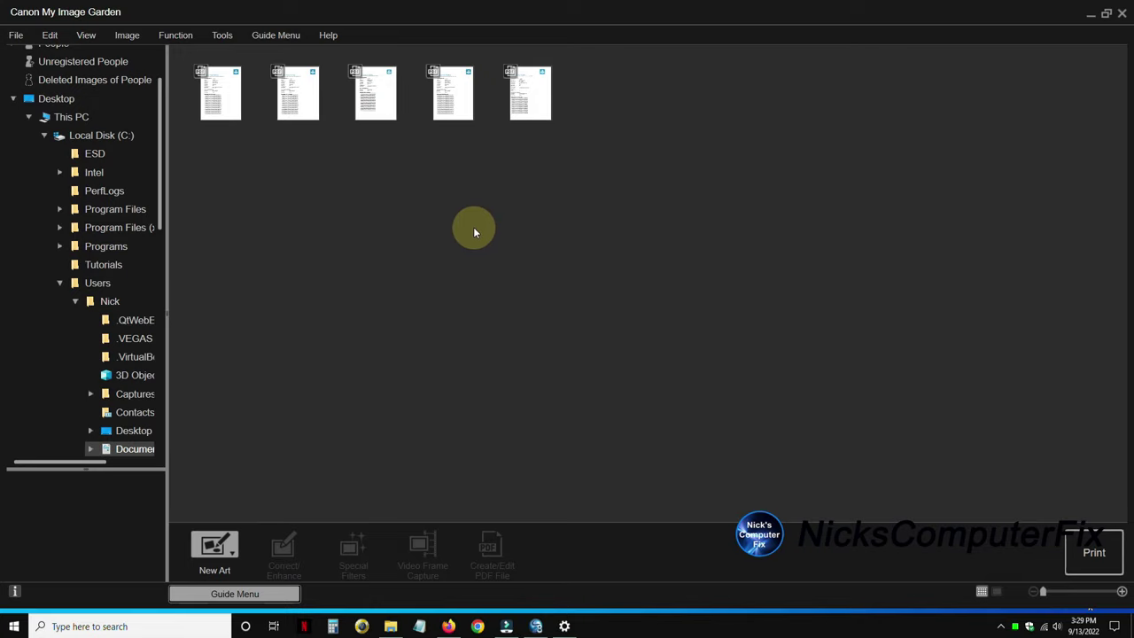
left_click(524, 104)
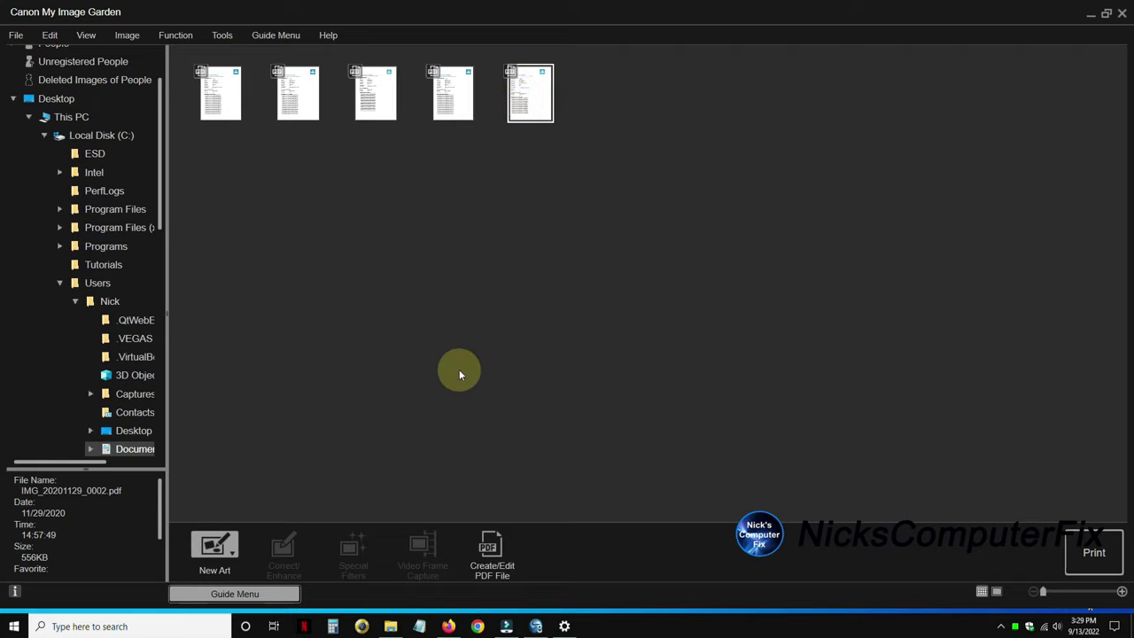
Create a PDF from the selected scan and save it to Documents as scan47
left_click(498, 551)
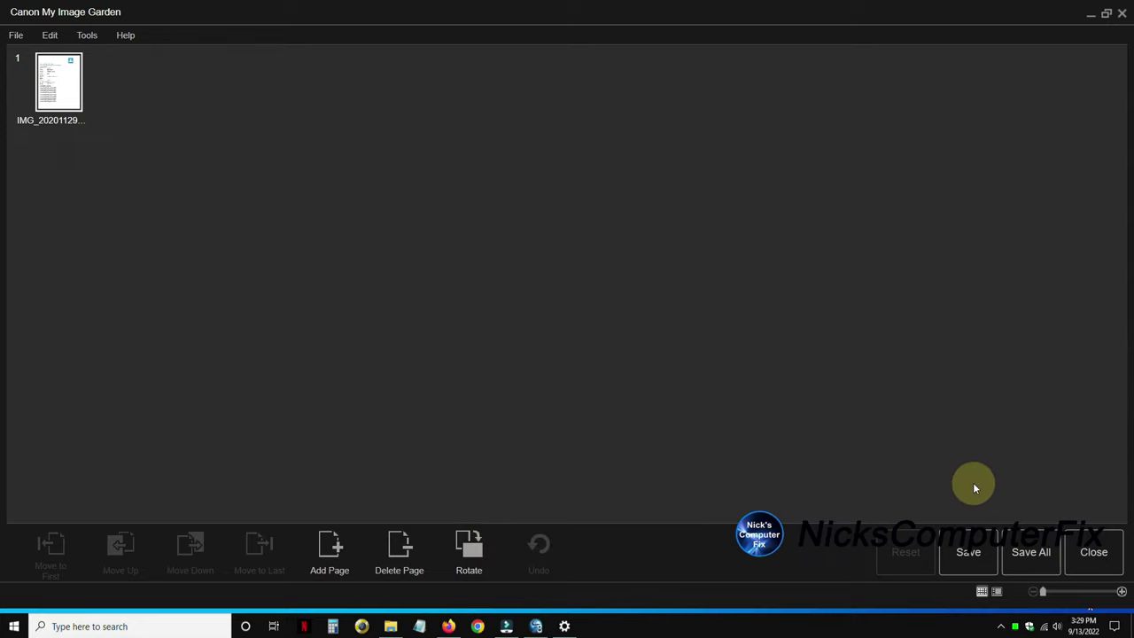
left_click(969, 558)
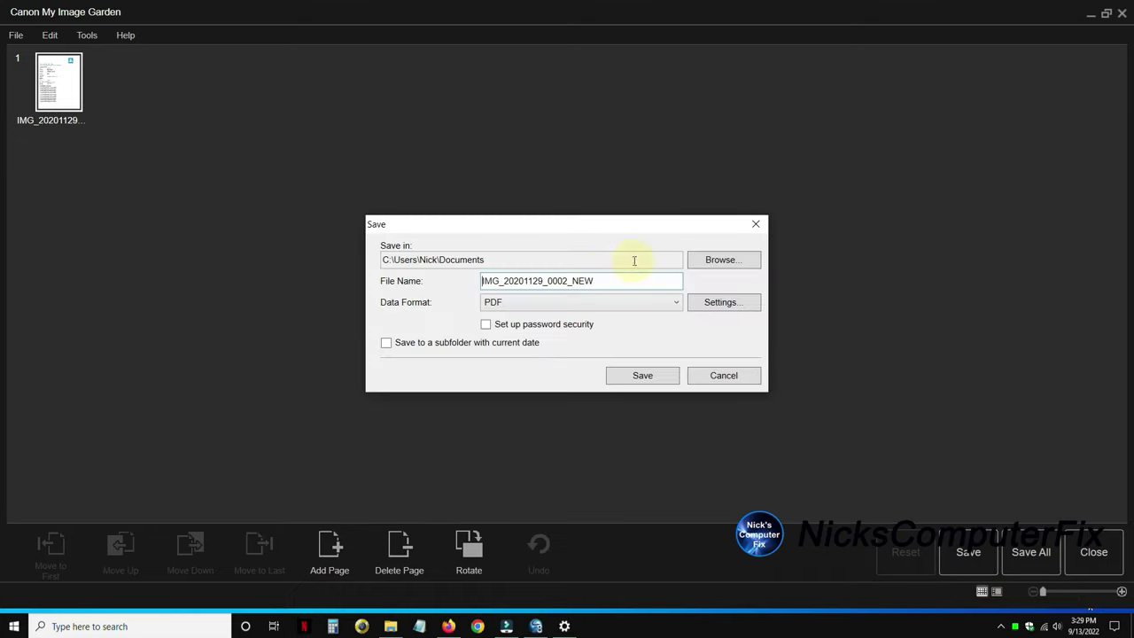
left_click(593, 280)
left_click(596, 280)
mouse_move(597, 281)
left_mouse_down()
mouse_move(509, 264)
mouse_move(474, 278)
left_mouse_up()
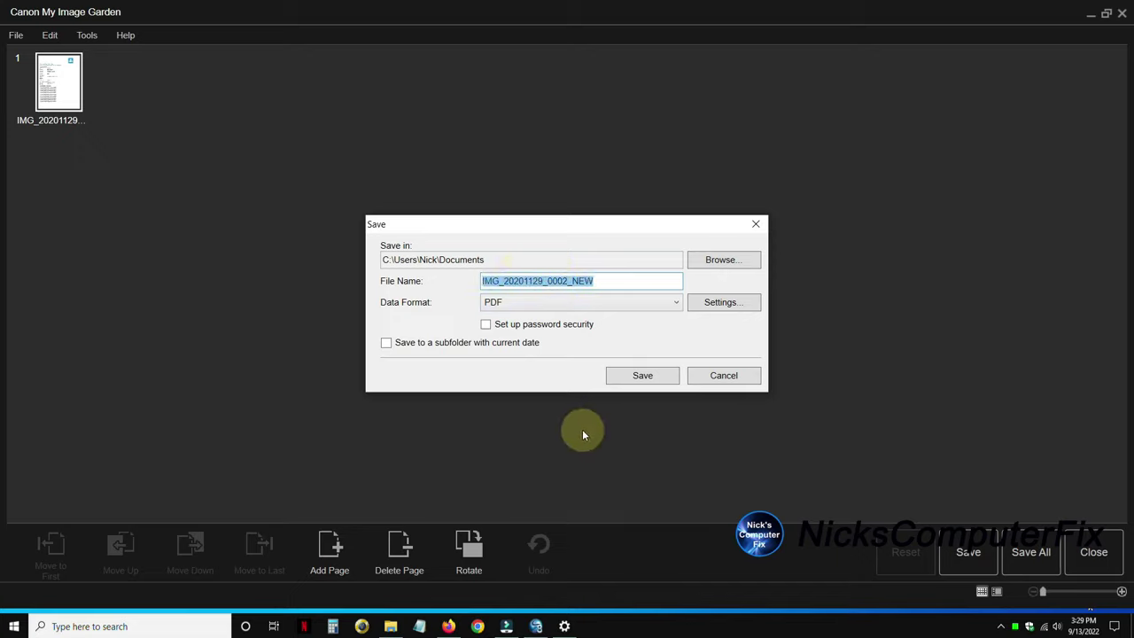
type("scan")
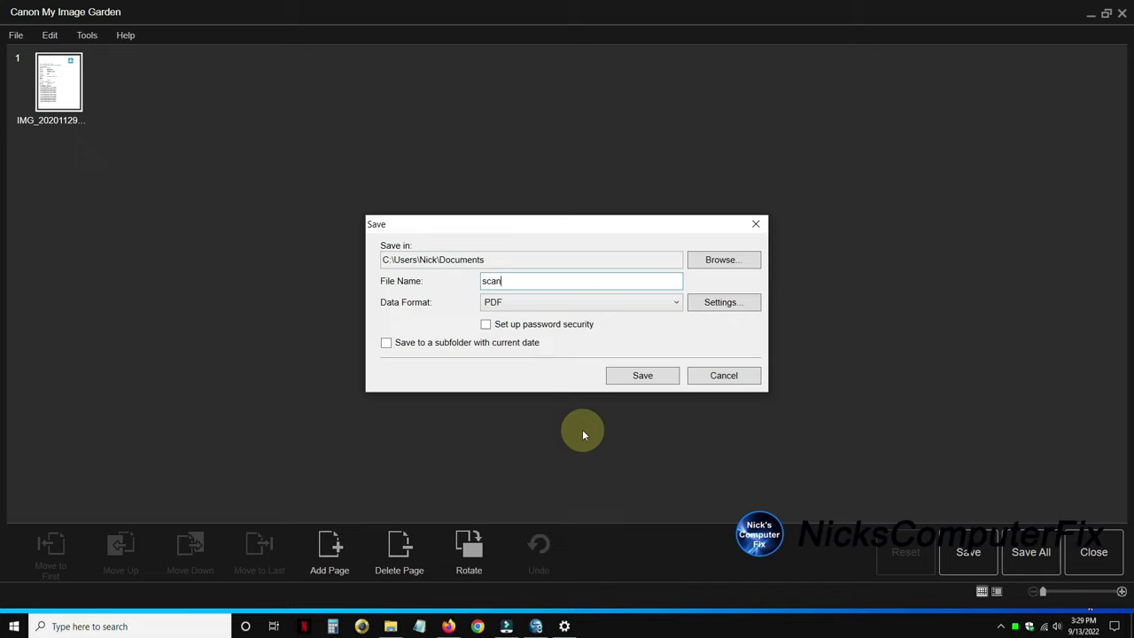
type("4")
type("7")
left_click(651, 378)
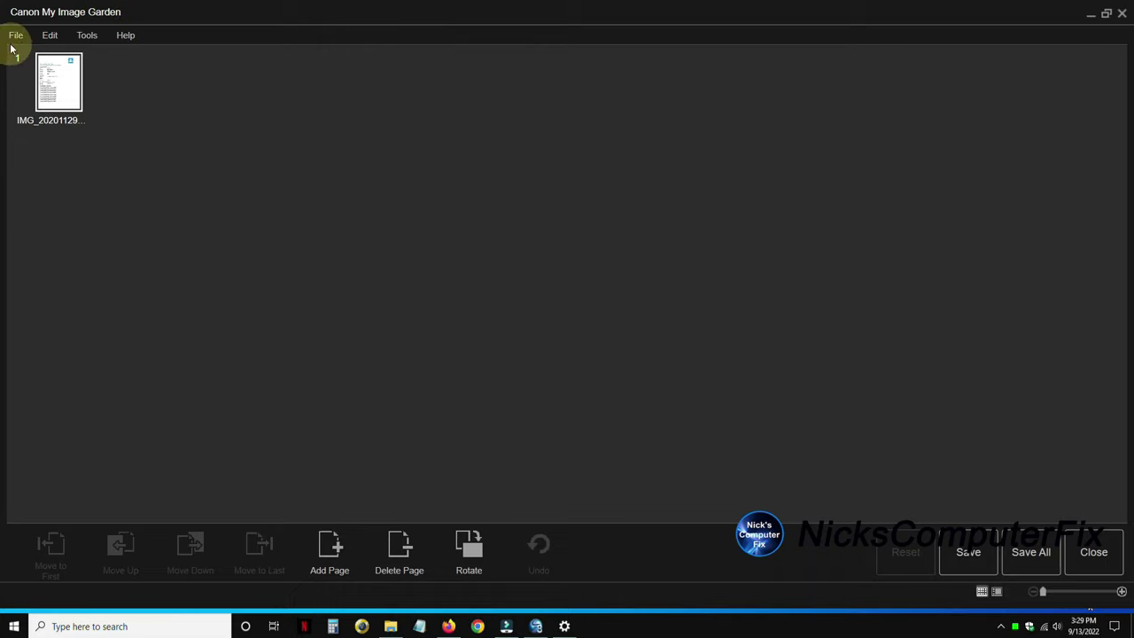
Close the My Image Garden and IJ Scan Utility windows
left_click(16, 39)
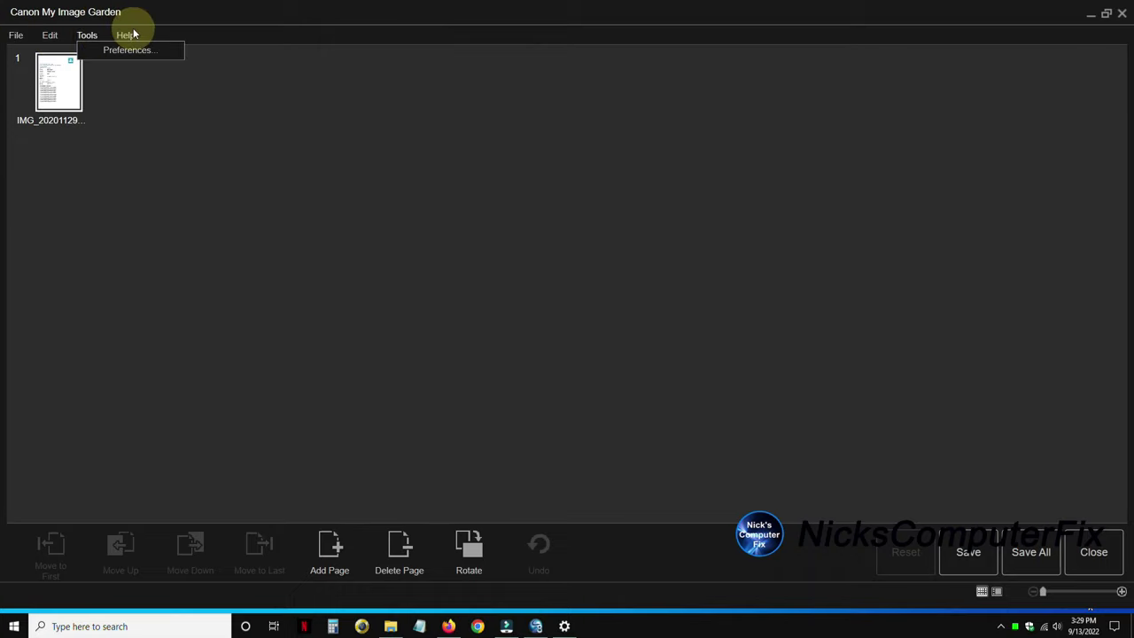
mouse_move(125, 35)
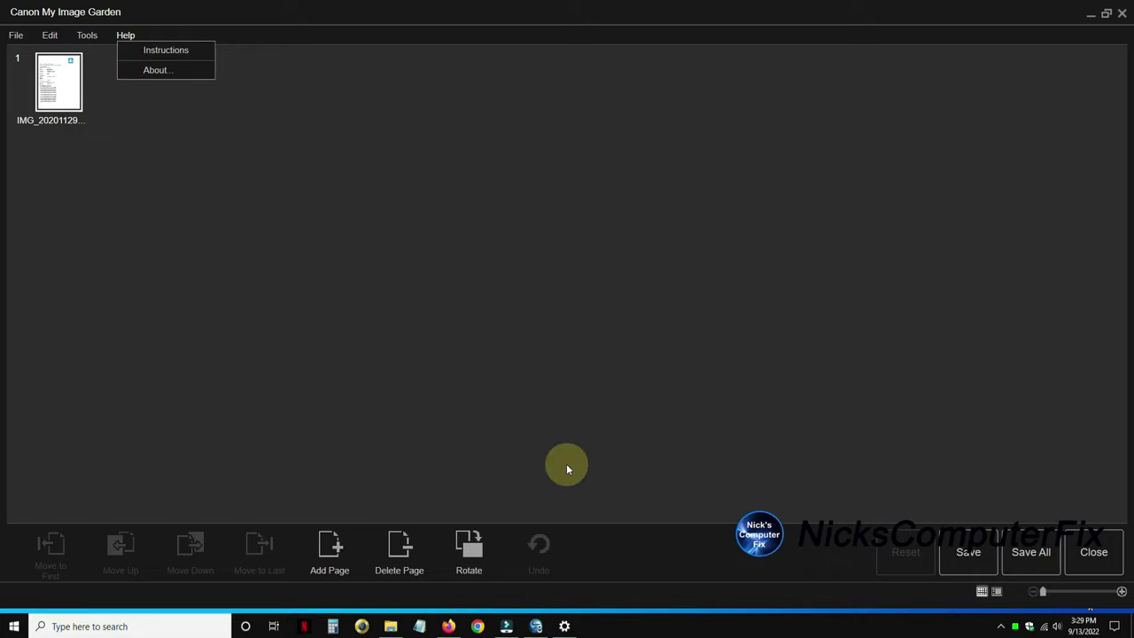
left_click(1121, 13)
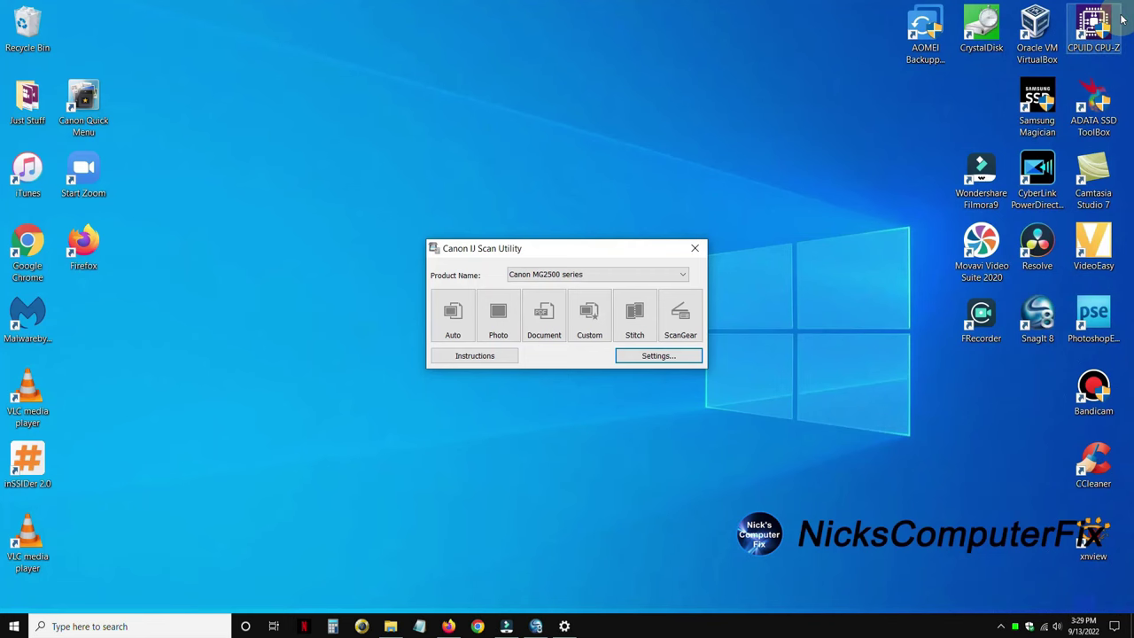
left_click(695, 251)
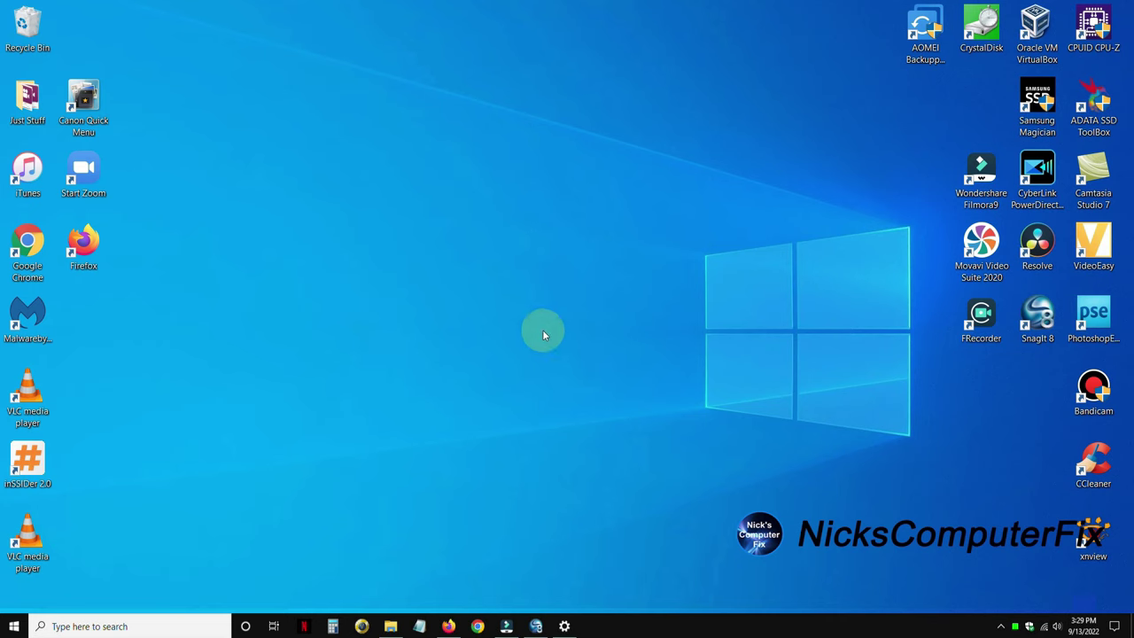
Open File Explorer with Win+E and show the Documents folder under This PC
key("super+e")
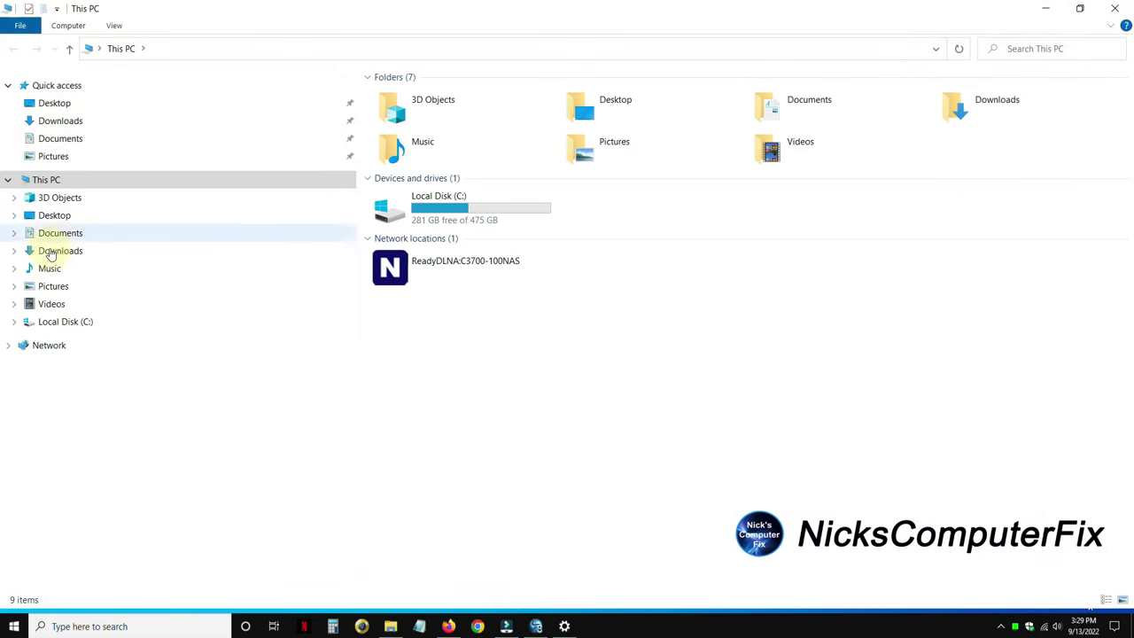
left_click(66, 232)
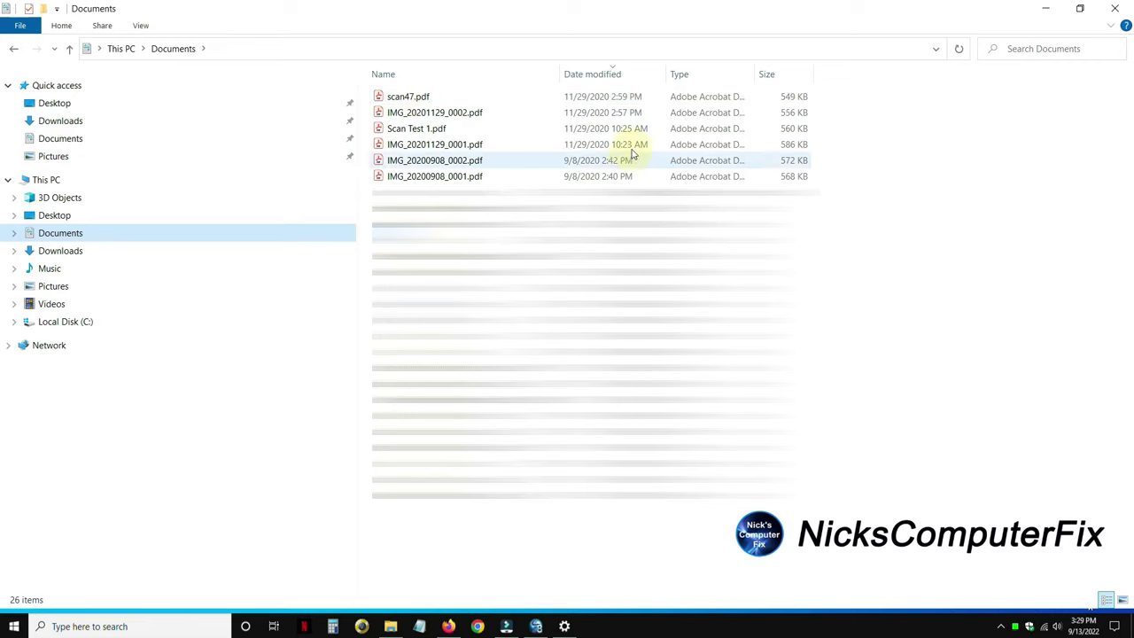
mouse_move(513, 97)
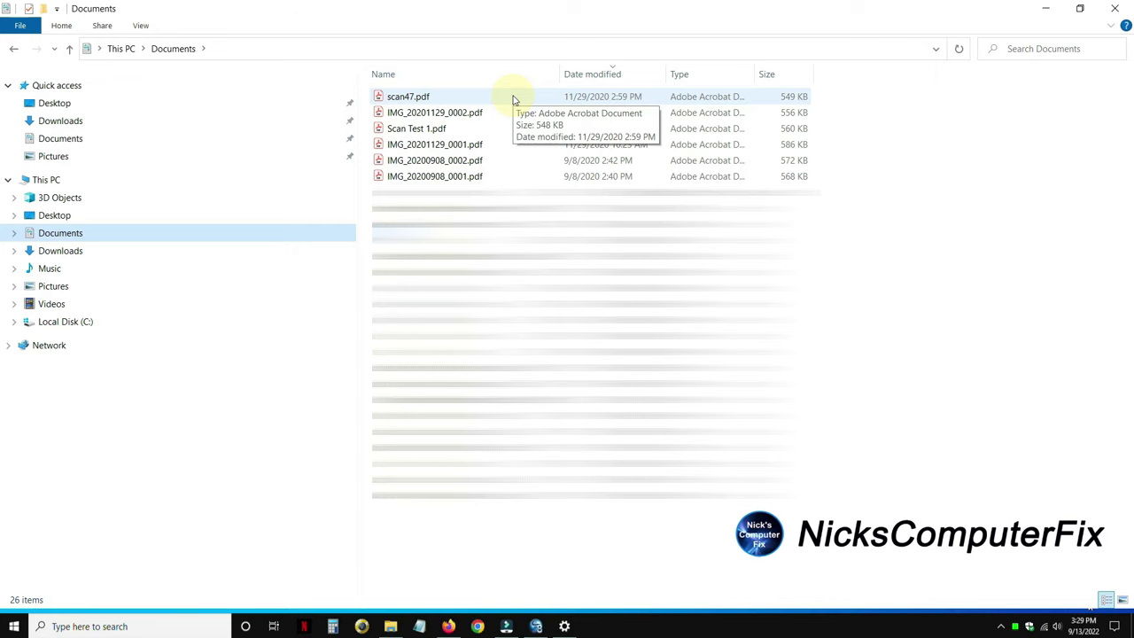
Open scan47.pdf in Acrobat Reader and scroll through the scanned Windows Printer Test Page
double_click(512, 98)
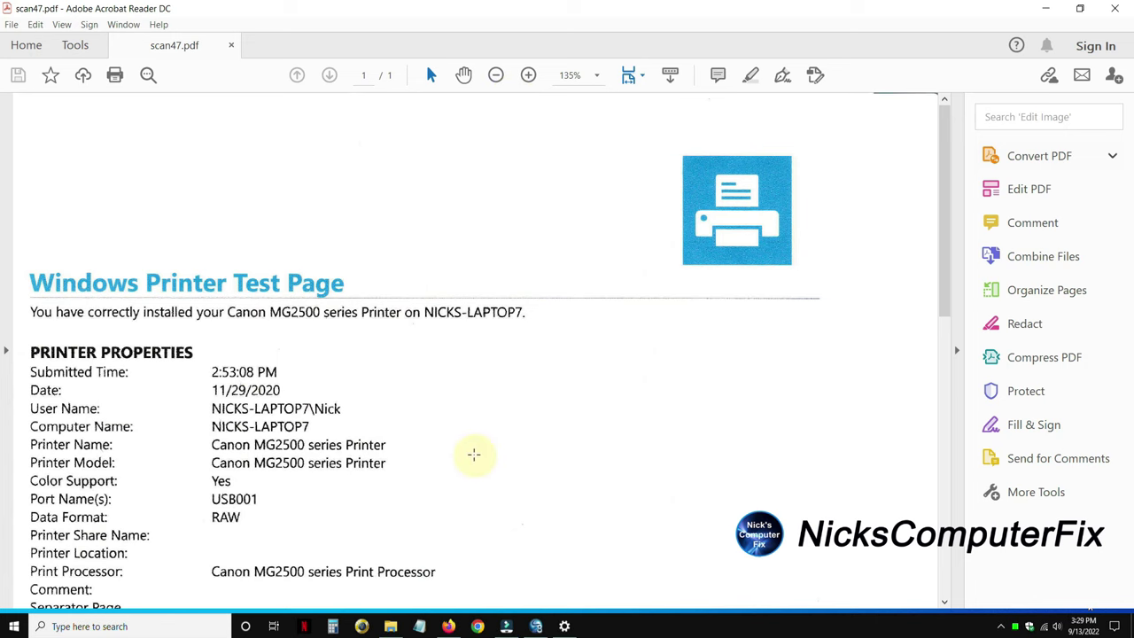
scroll(584, 390, "down", 2)
scroll(584, 390, "down", 1)
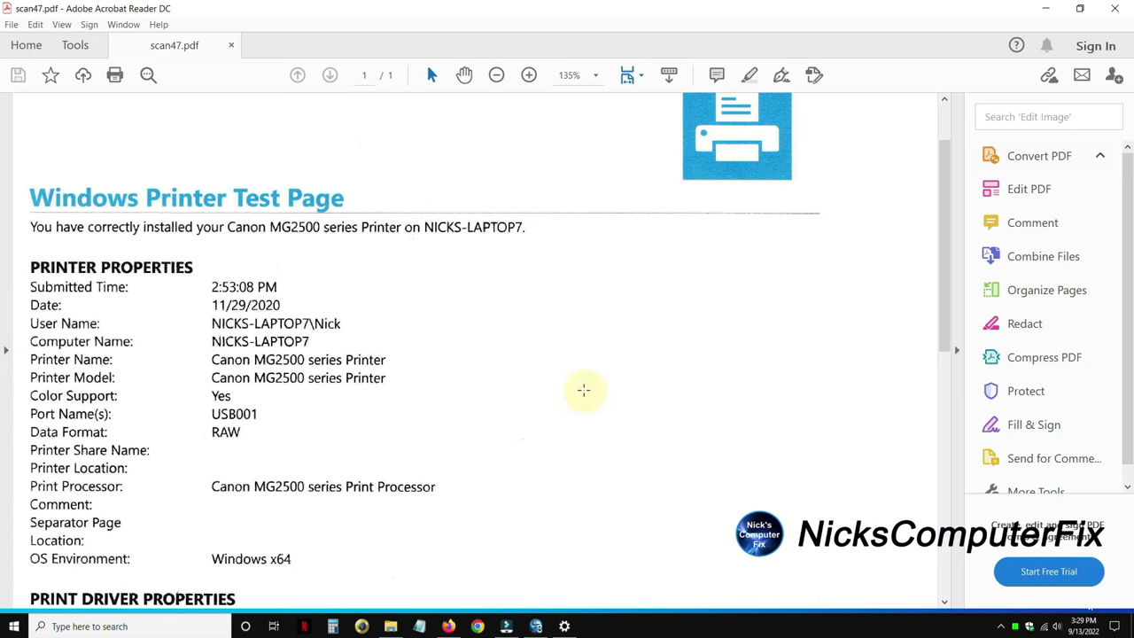
scroll(583, 390, "down", 2)
scroll(584, 390, "down", 3)
scroll(584, 389, "down", 3)
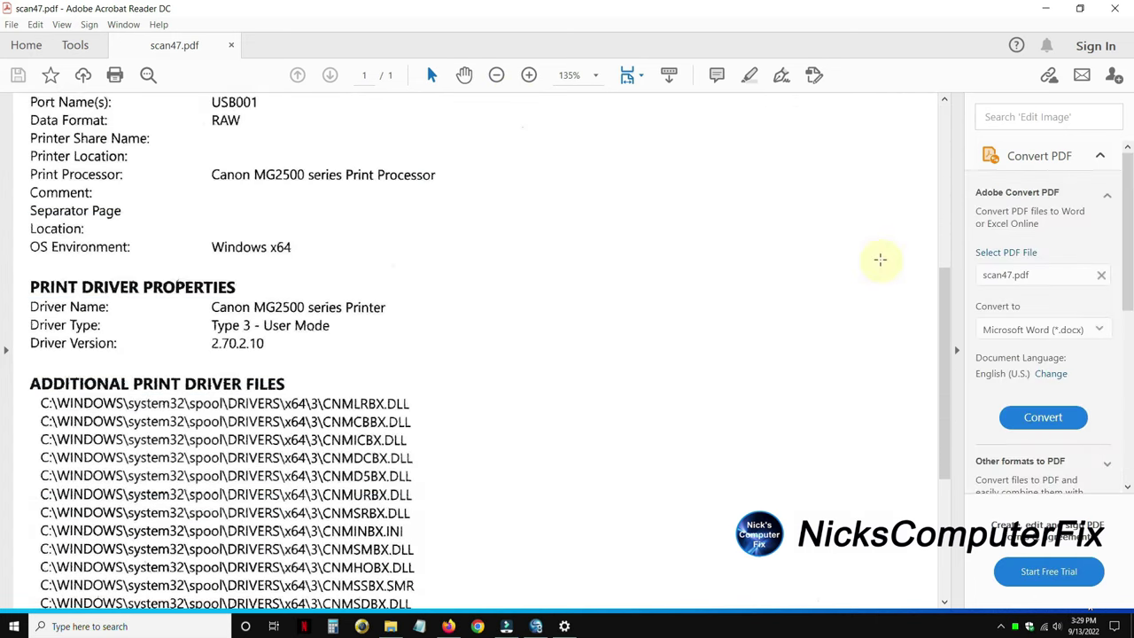
scroll(770, 317, "down", 3)
scroll(770, 317, "down", 3)
scroll(770, 317, "up", 2)
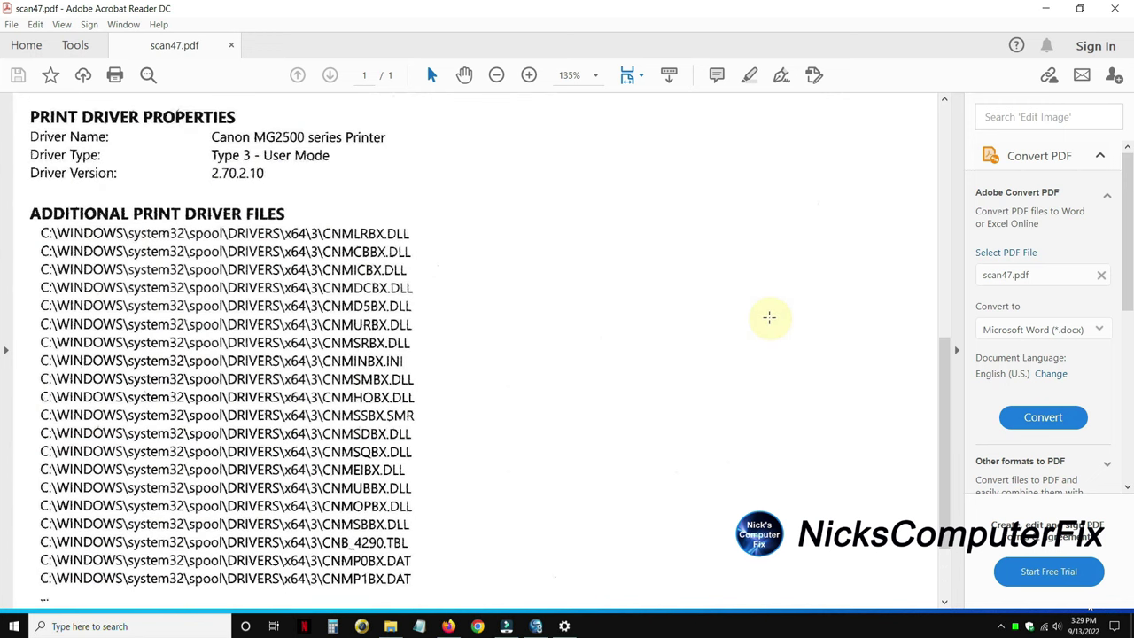
mouse_move(949, 464)
left_mouse_down()
mouse_move(964, 514)
mouse_move(964, 283)
left_mouse_up()
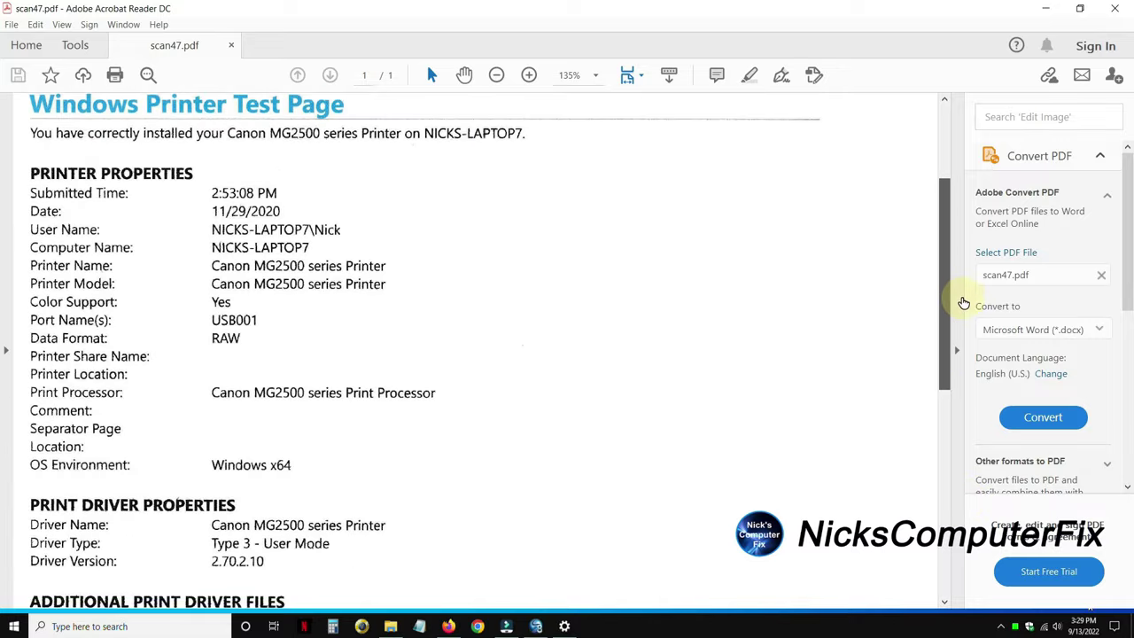